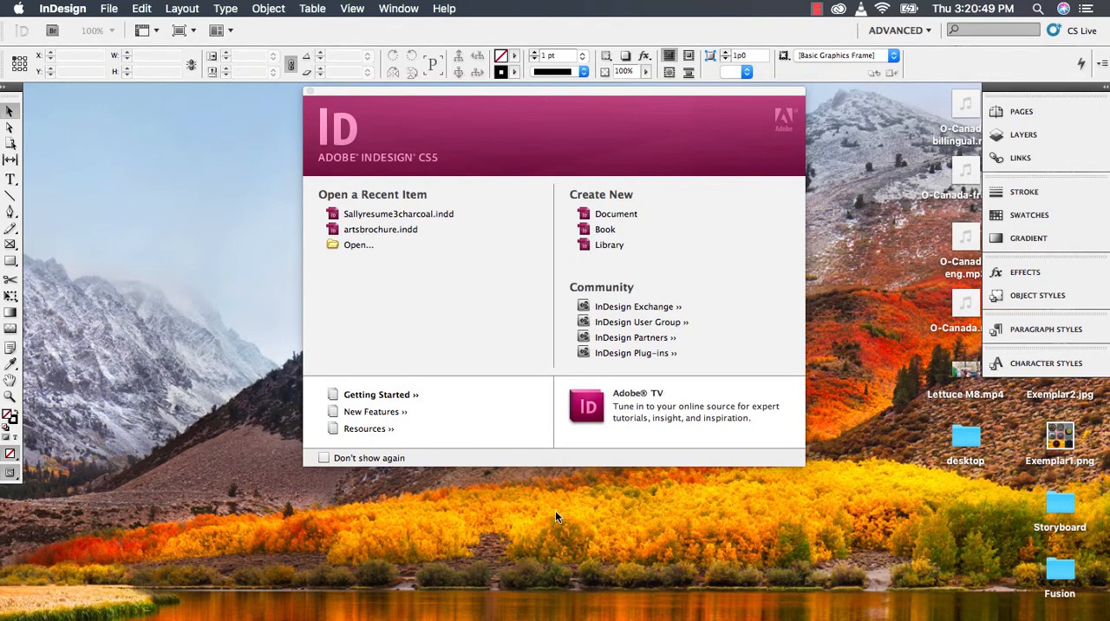
- Create a one-page Letter-size print document in landscape orientation
click(618, 218)
drag(569, 209, 573, 141)
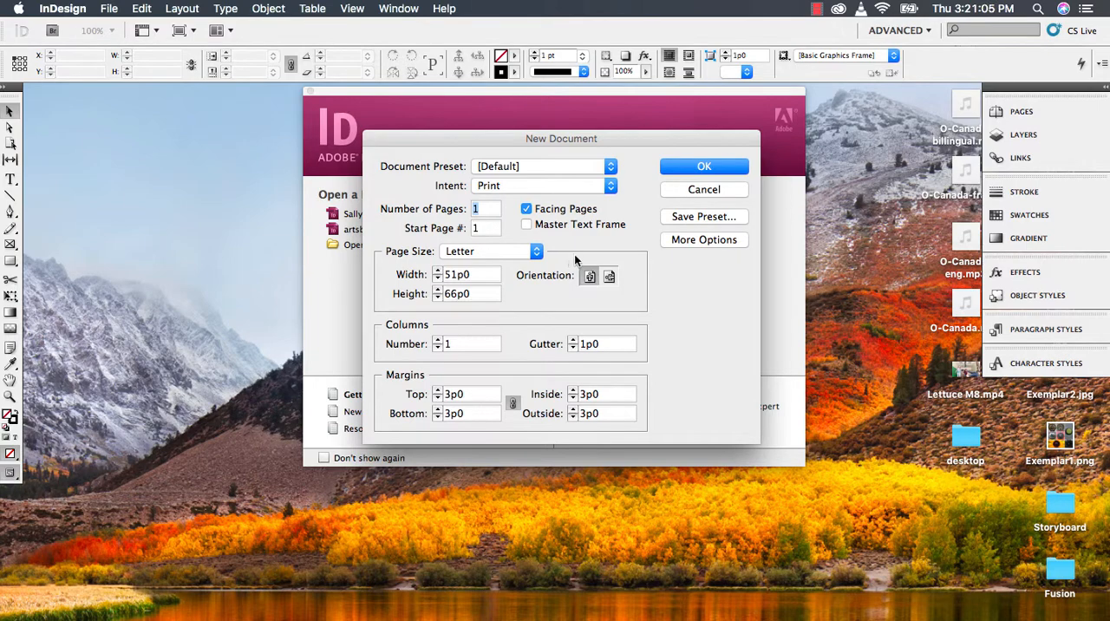
click(611, 275)
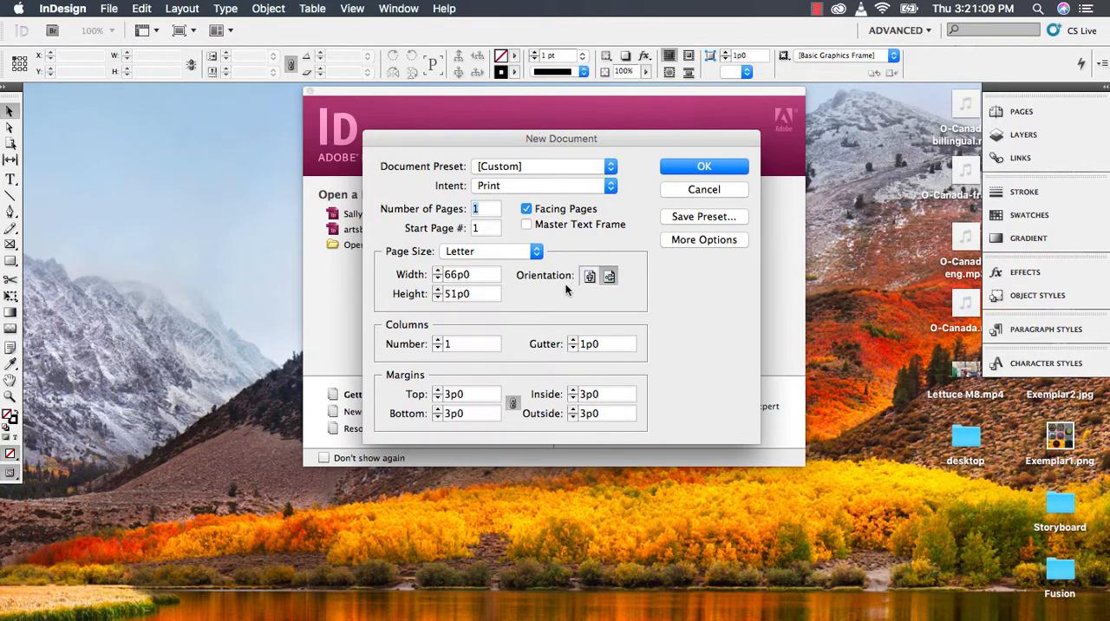
click(588, 277)
click(609, 276)
click(704, 167)
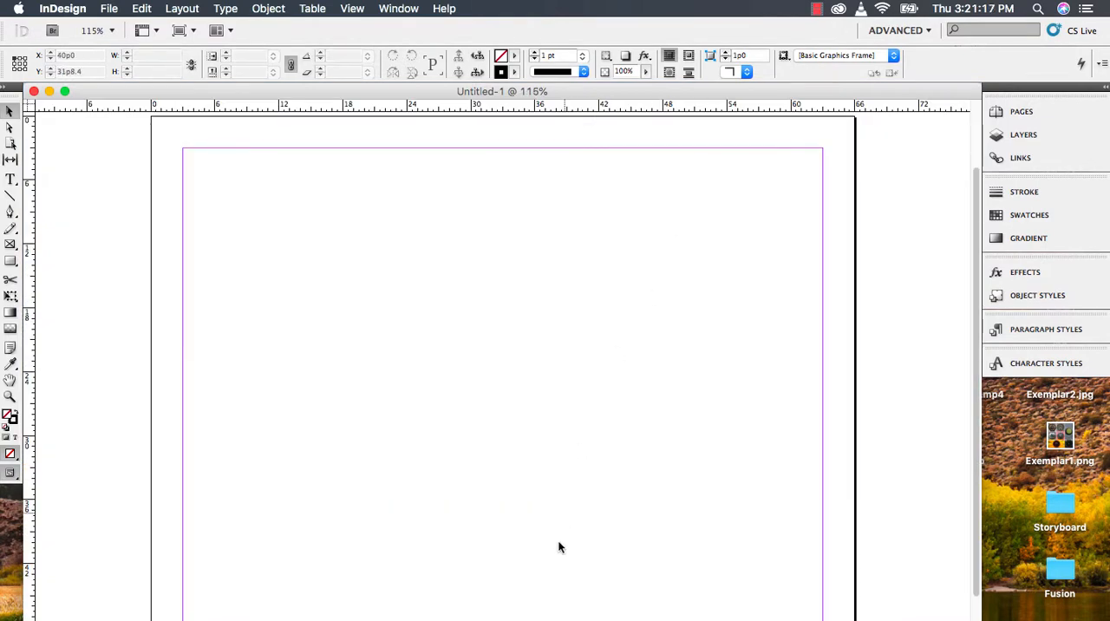
- Divide the page into 3 columns with a gutter of 0p6
drag(981, 620, 1104, 610)
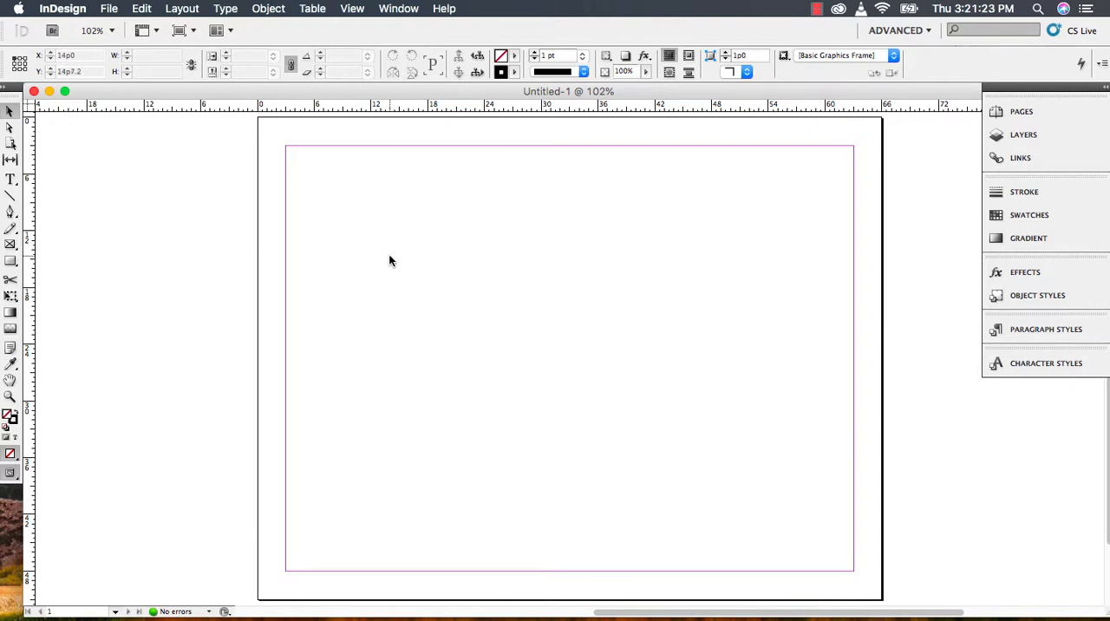
click(182, 9)
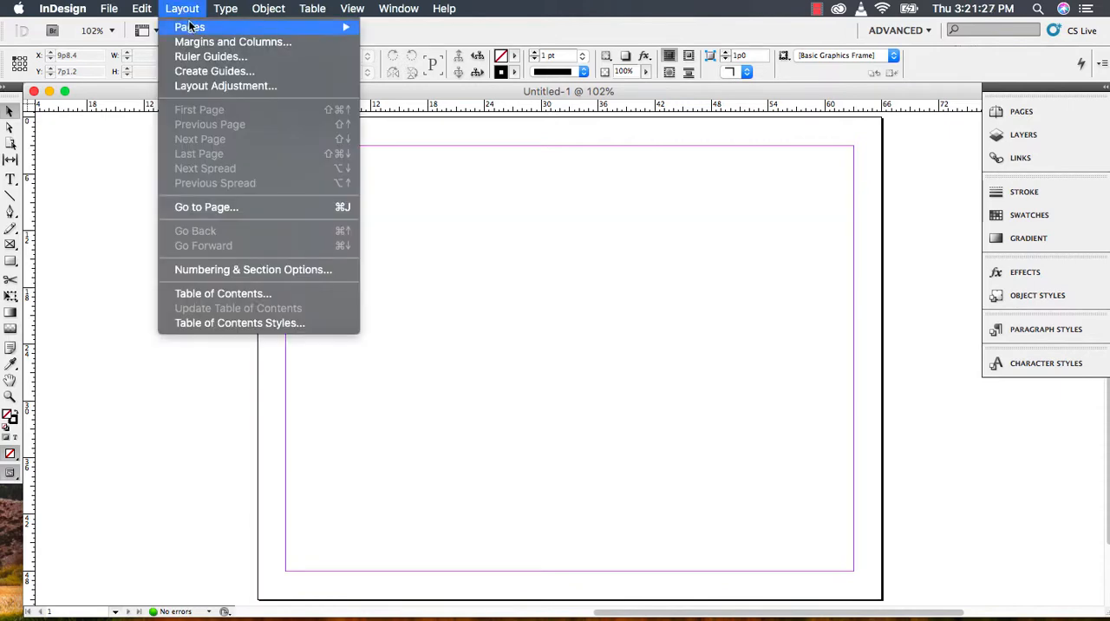
click(206, 42)
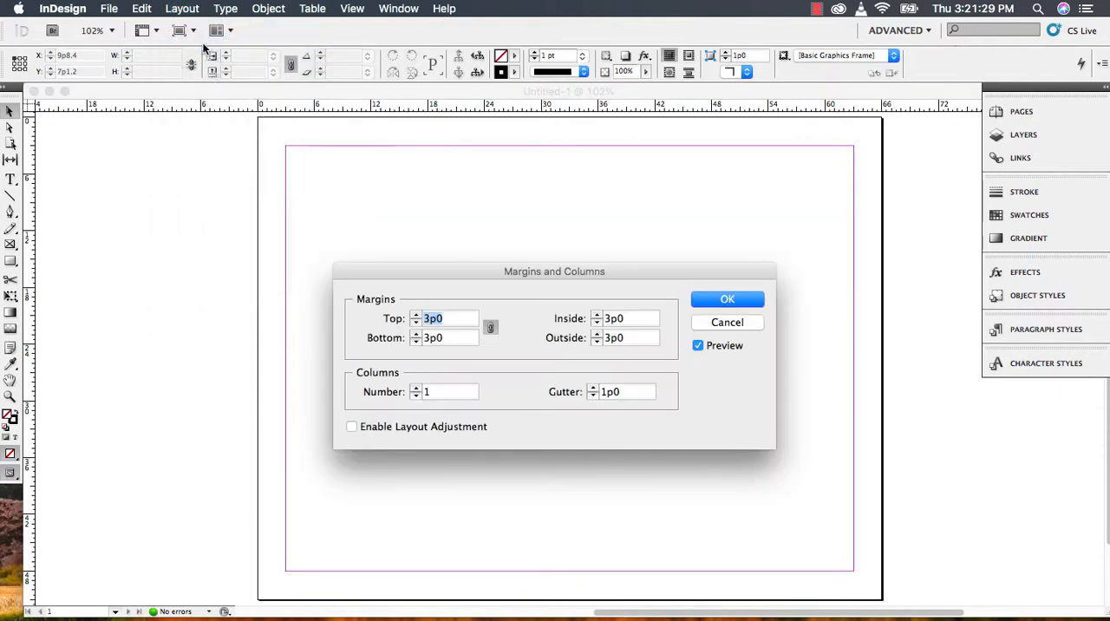
click(415, 388)
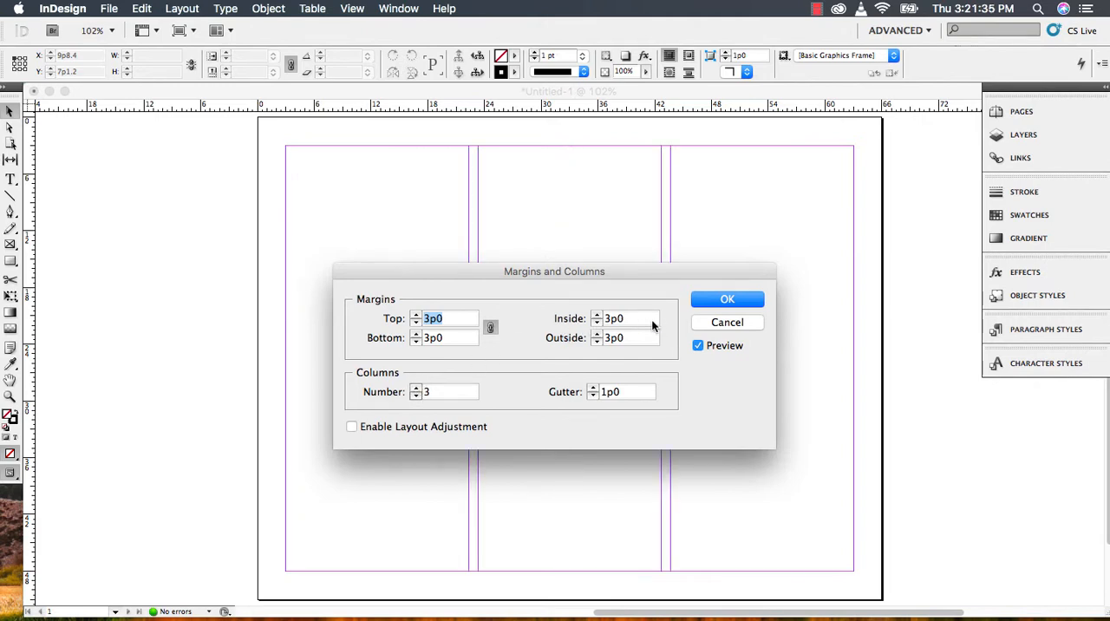
click(593, 395)
click(593, 394)
click(593, 395)
click(594, 395)
click(593, 395)
click(593, 394)
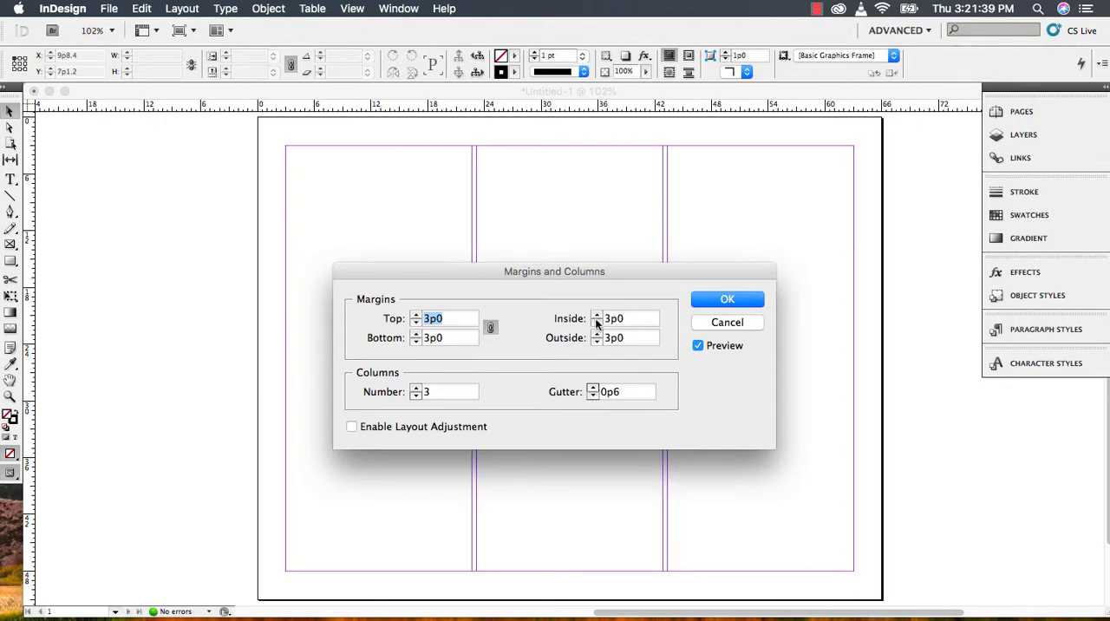
click(735, 299)
- Create ruler guides for 3 rows with a 0p6 gutter, fitted to the margins
click(183, 10)
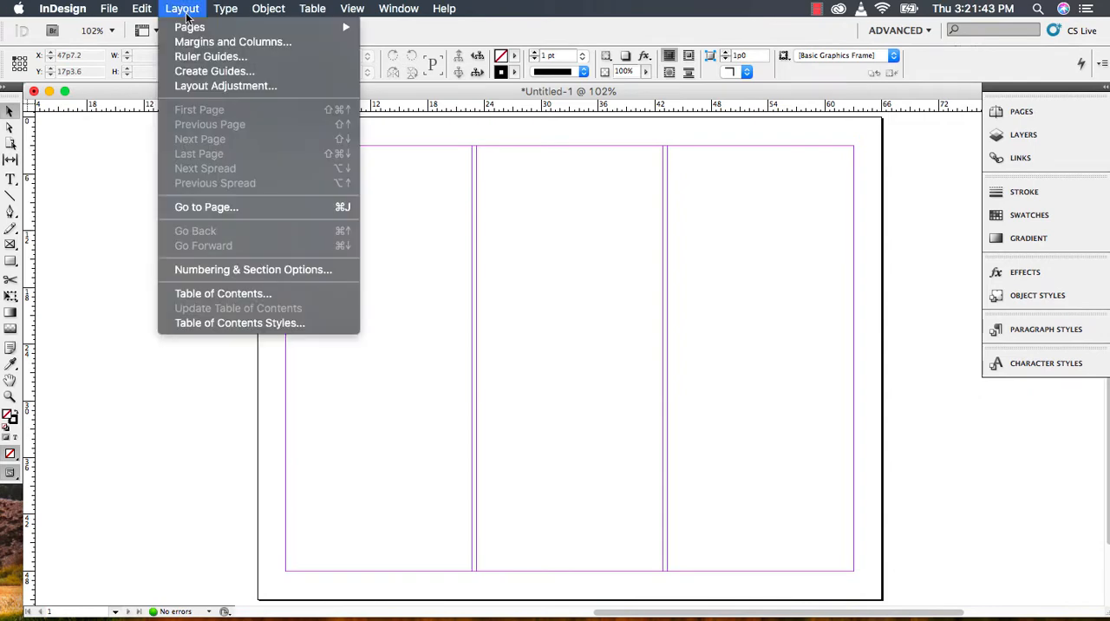
click(218, 73)
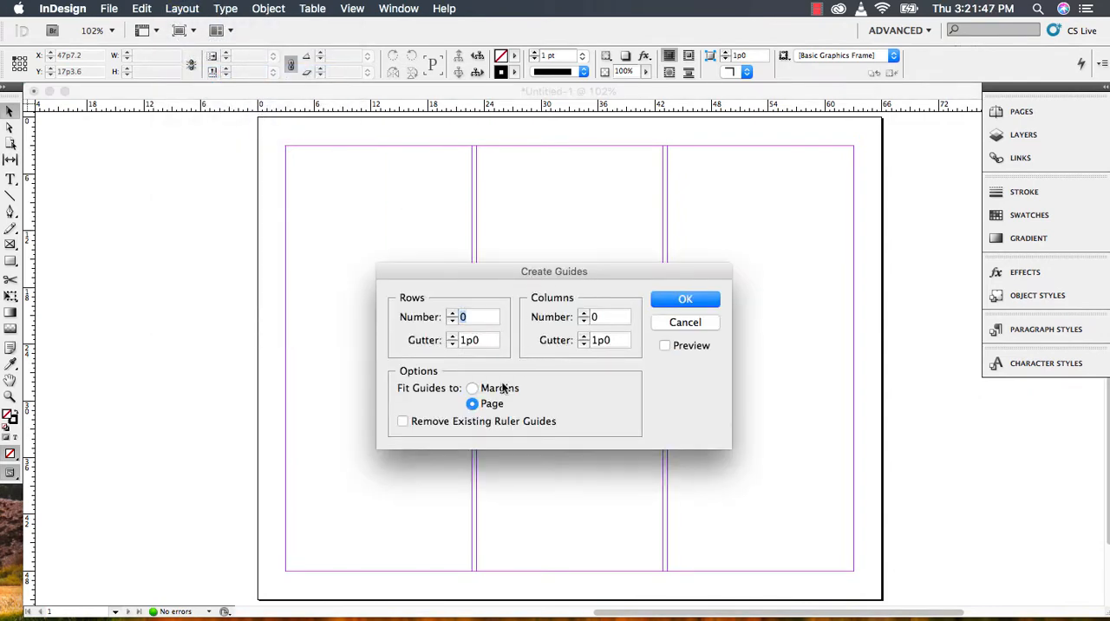
click(471, 387)
text(3)
click(664, 346)
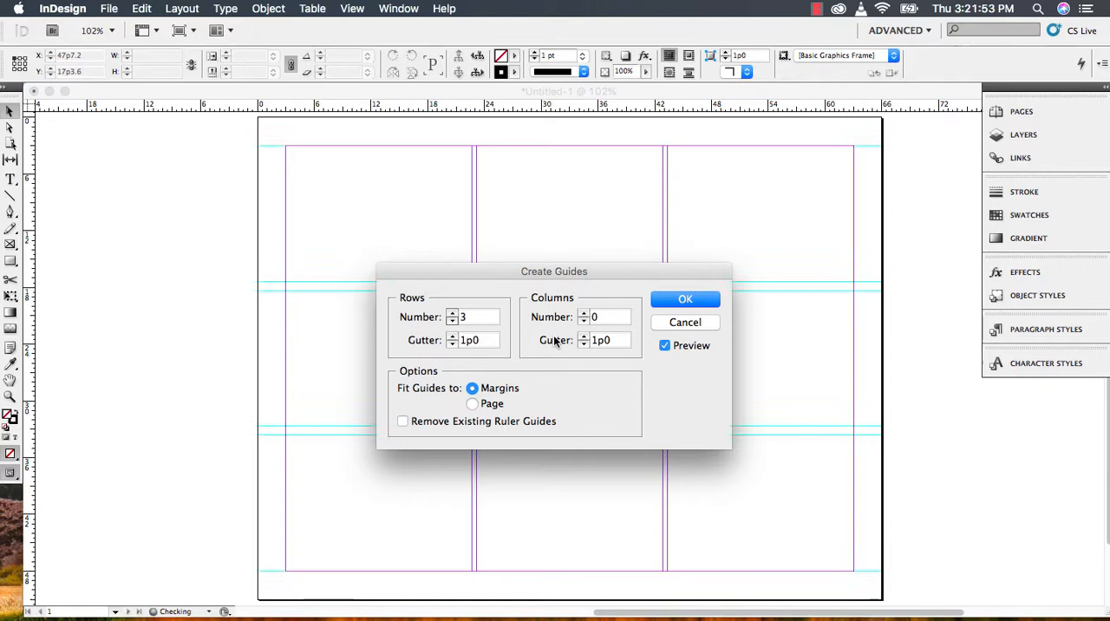
click(451, 344)
click(452, 344)
click(451, 345)
click(452, 345)
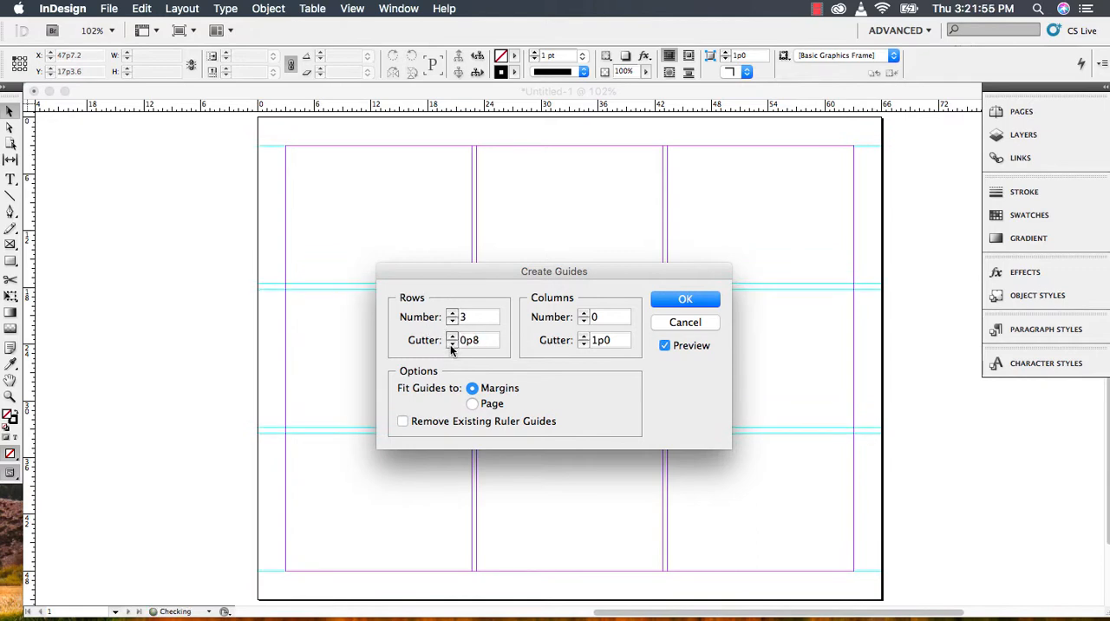
click(452, 344)
click(452, 344)
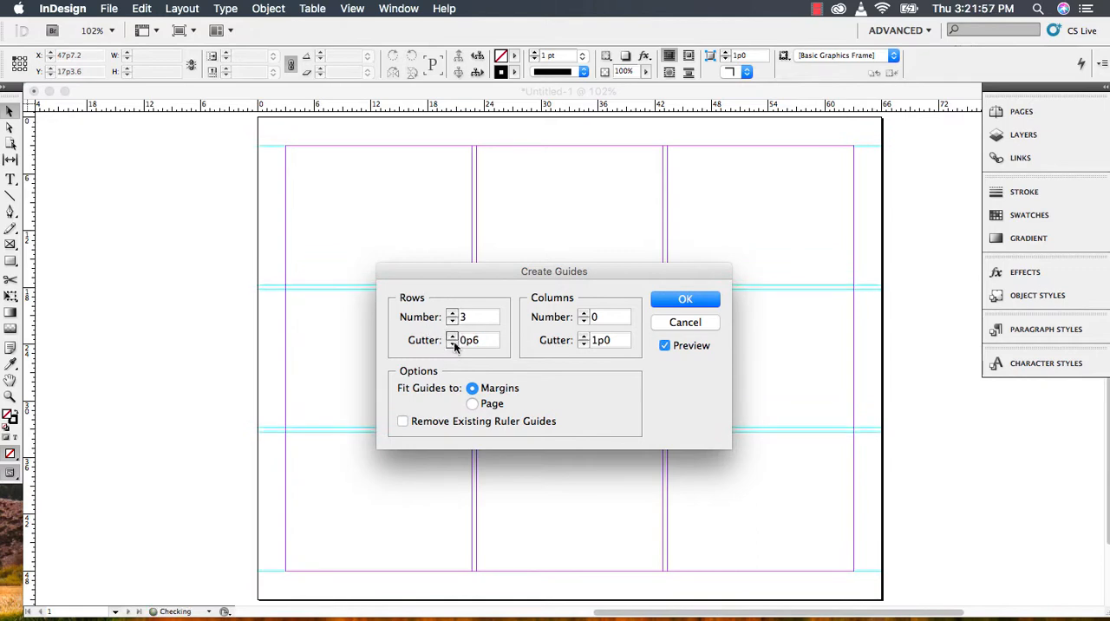
click(685, 299)
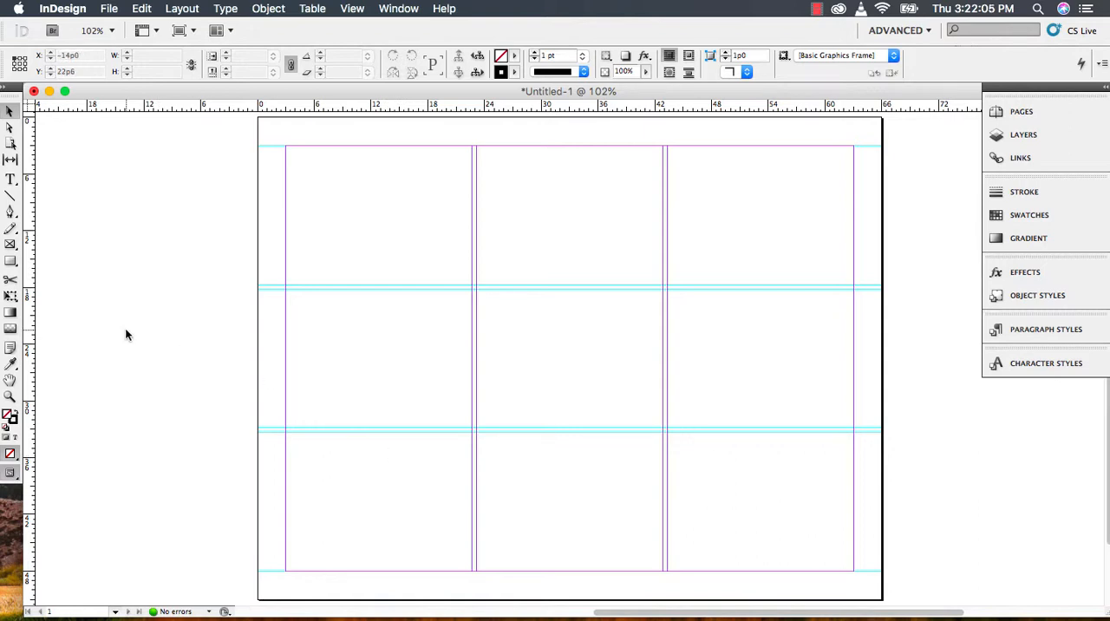
- Draw a rectangle frame of 19p8 by 14p8 filling the page's top-left grid cell and duplicate it into the other two top-row cells
click(11, 245)
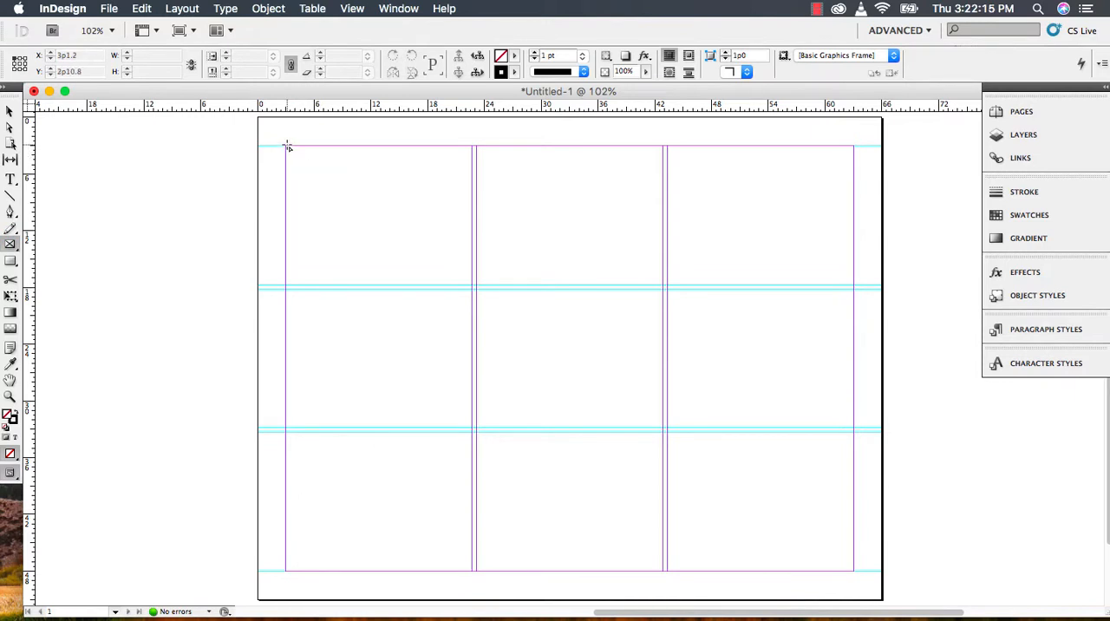
drag(287, 148, 469, 283)
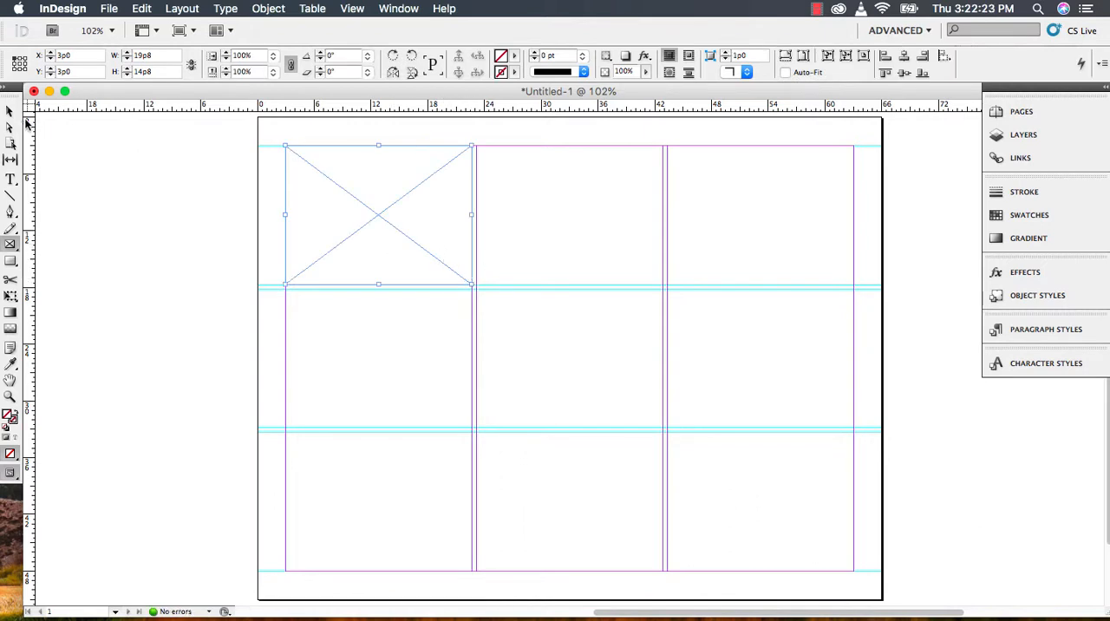
click(11, 113)
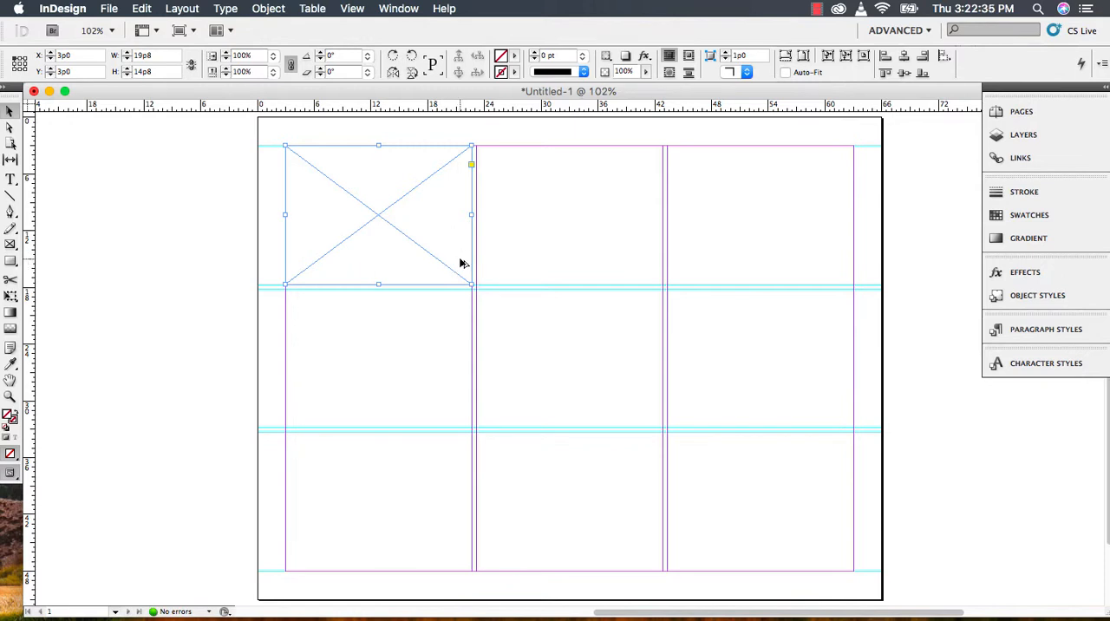
drag(464, 261, 652, 261)
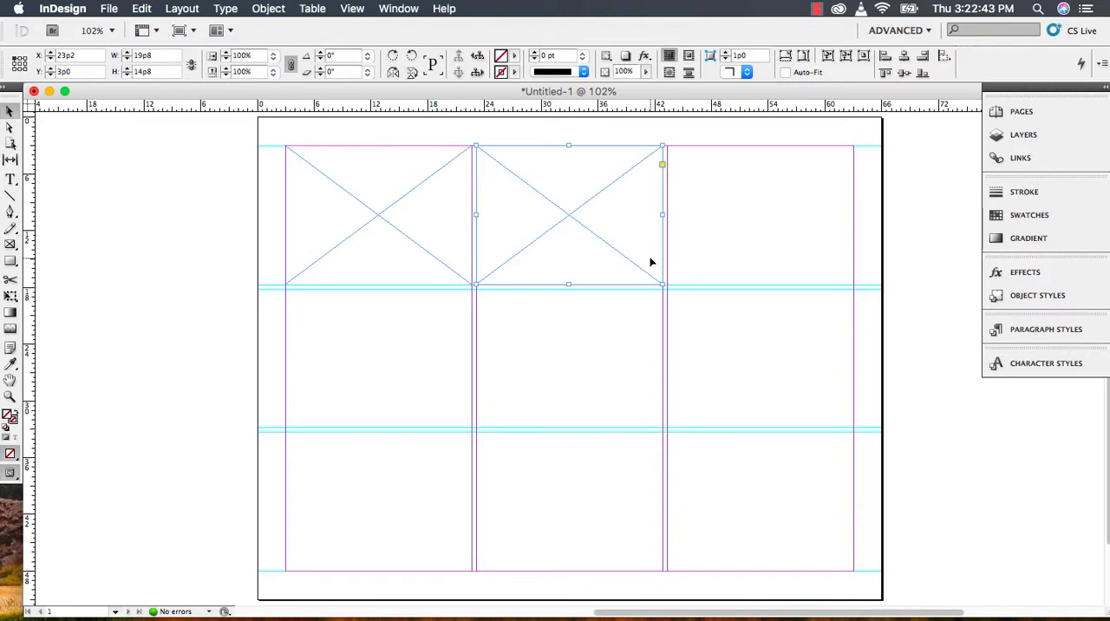
drag(652, 262, 841, 276)
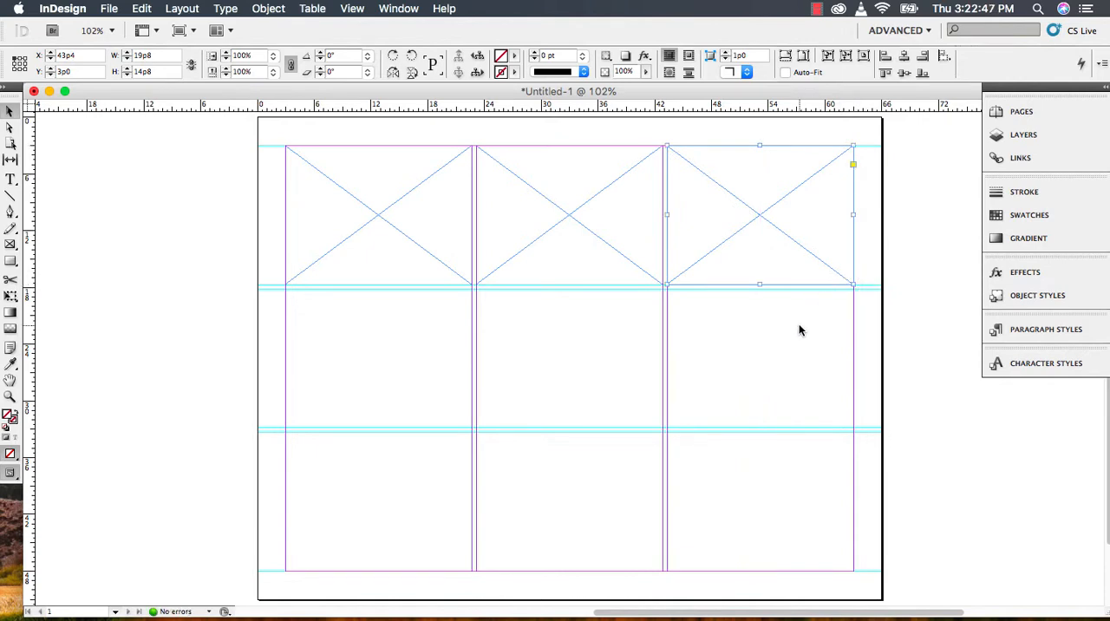
- Duplicate the three top-row frames together into the middle row and the bottom row of the grid
drag(268, 132, 892, 312)
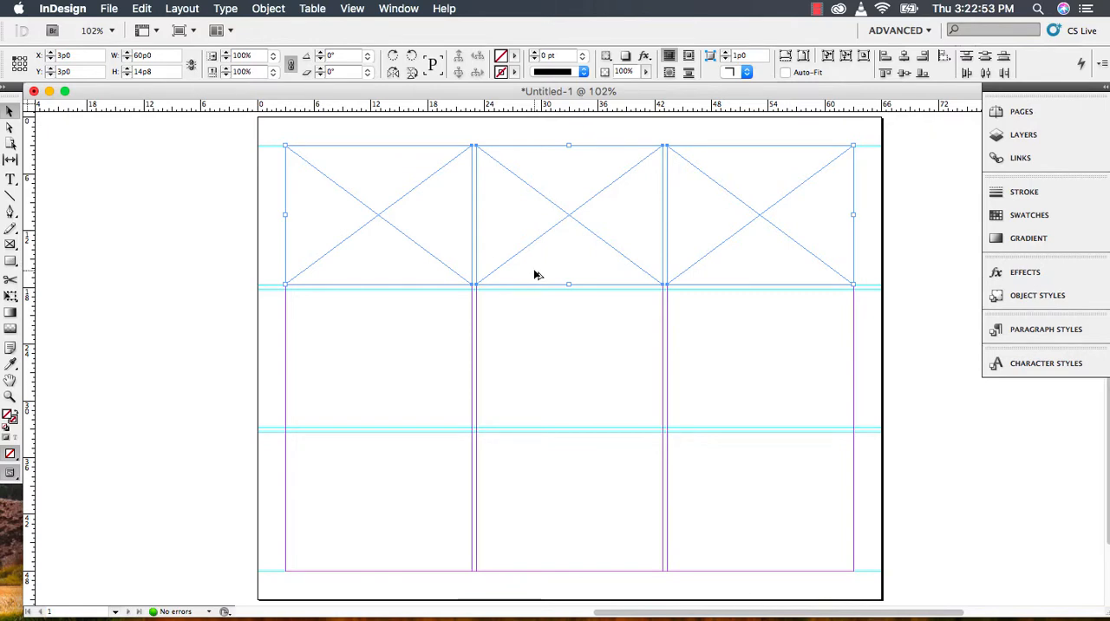
drag(535, 274, 536, 422)
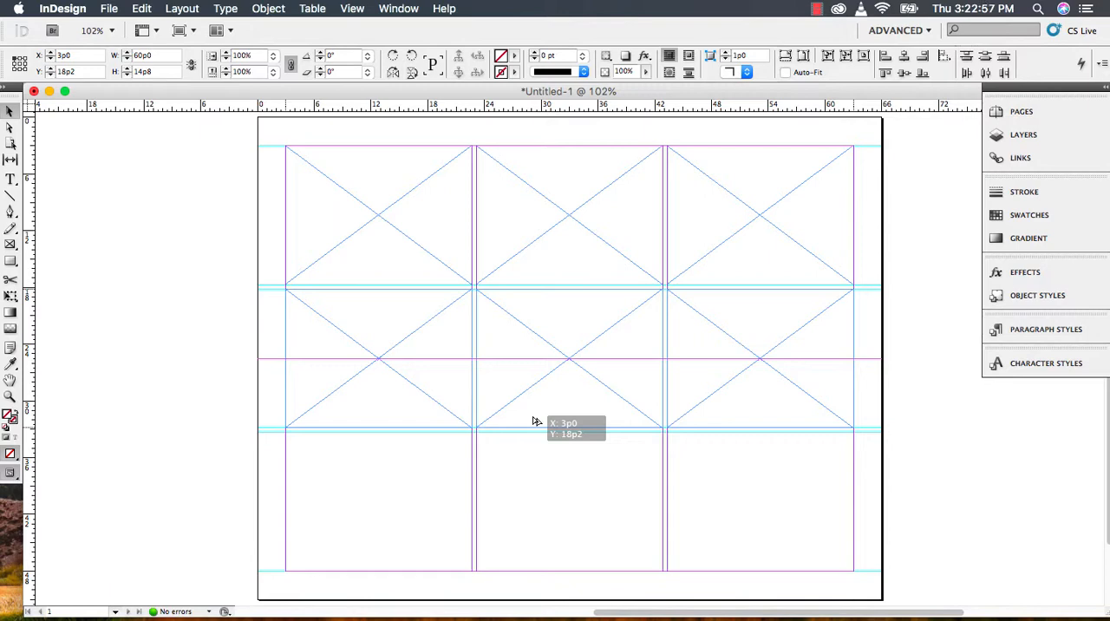
drag(536, 421, 536, 423)
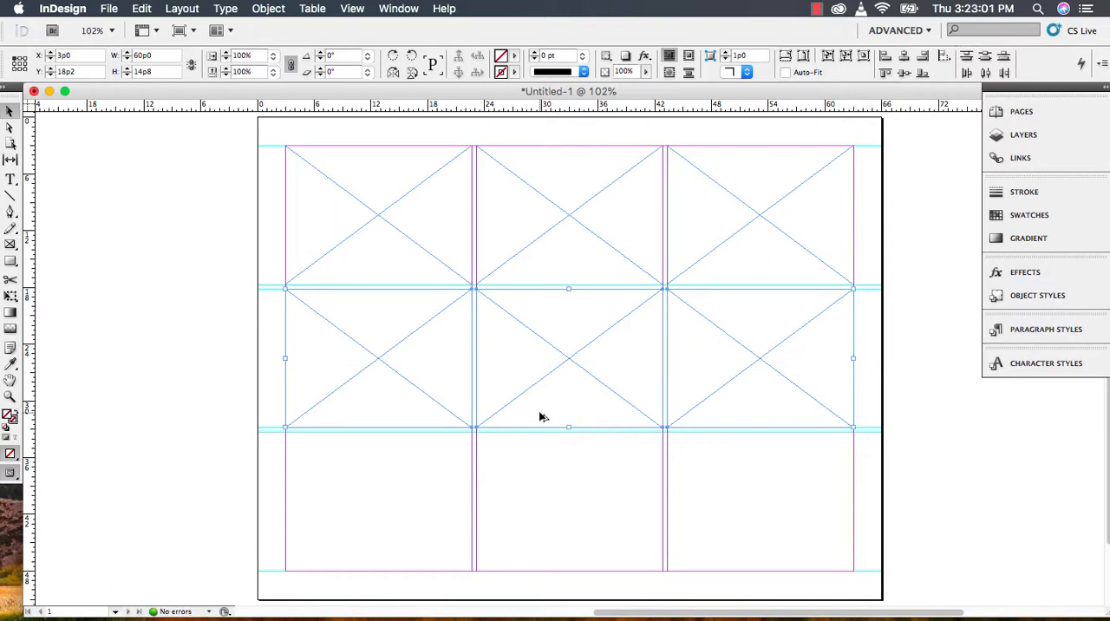
drag(539, 416, 541, 568)
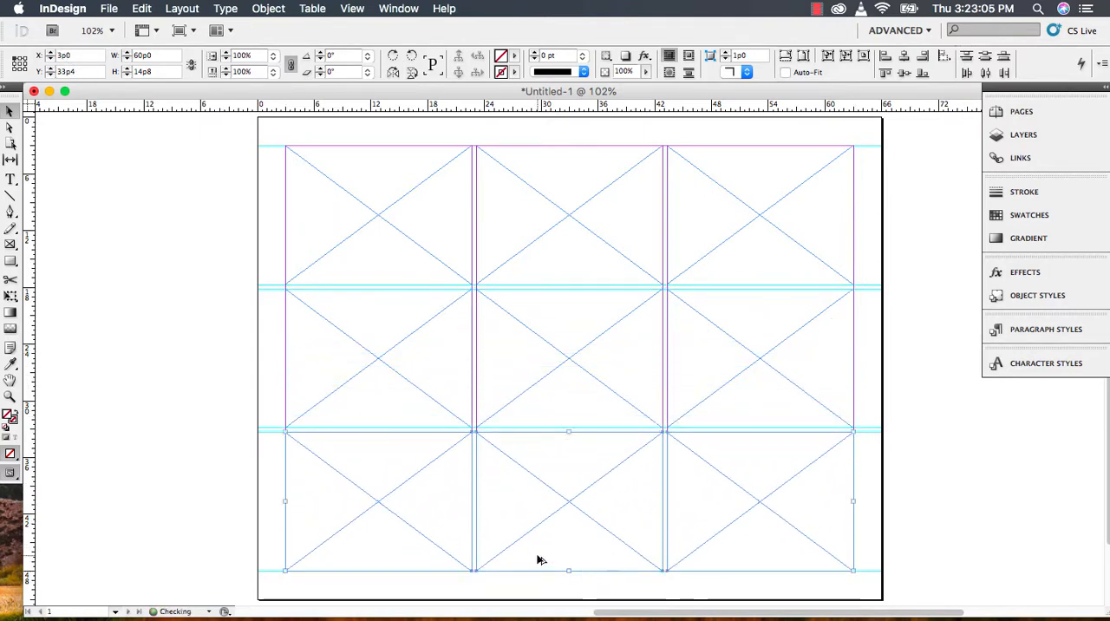
click(391, 235)
click(738, 234)
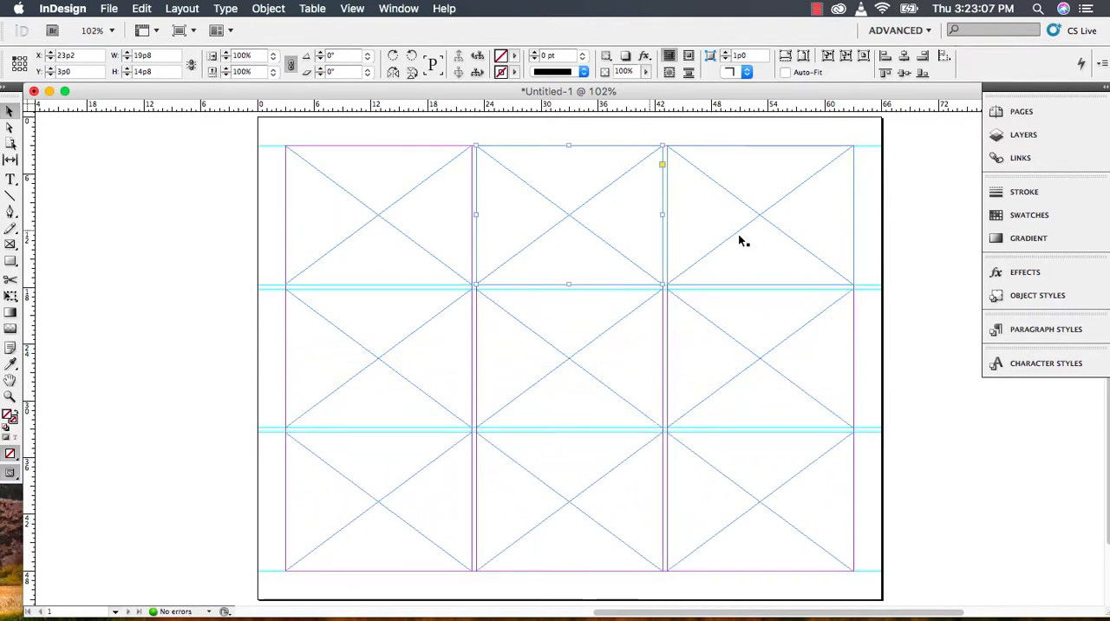
click(153, 220)
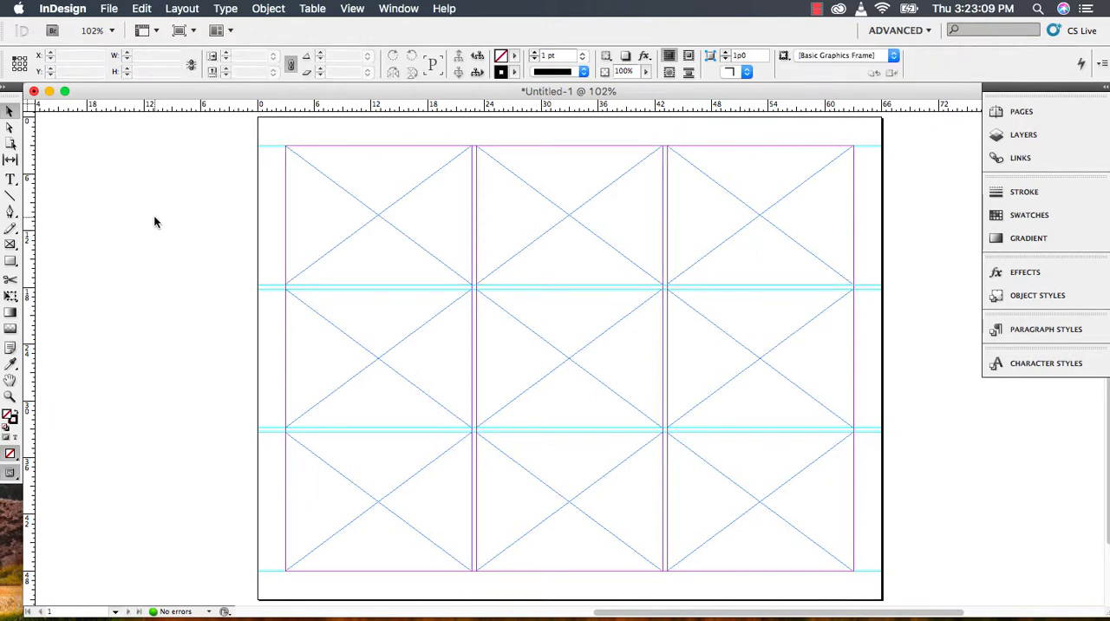
- Place the image dogcupcakes2019.jpg from the iCloud Desktop folder into the grid's top-left frame
click(321, 214)
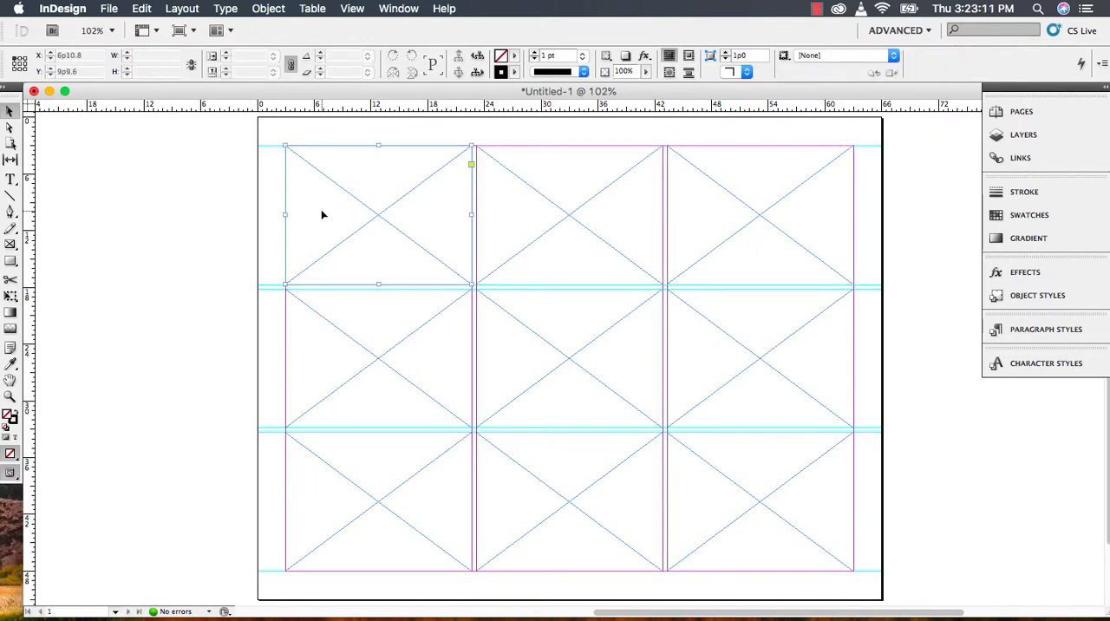
click(112, 10)
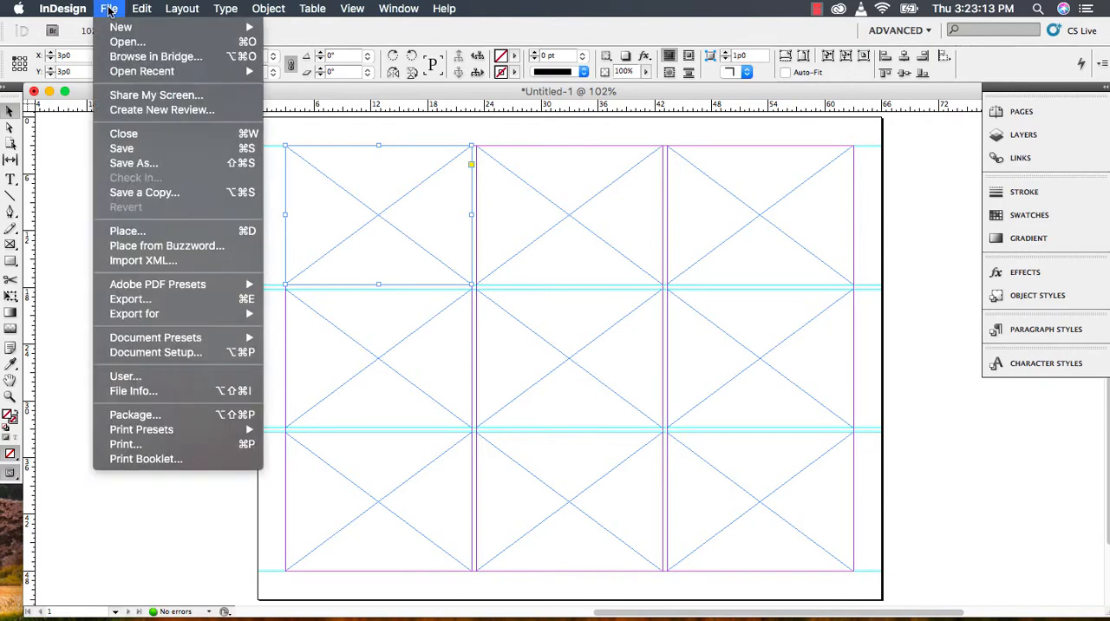
click(173, 230)
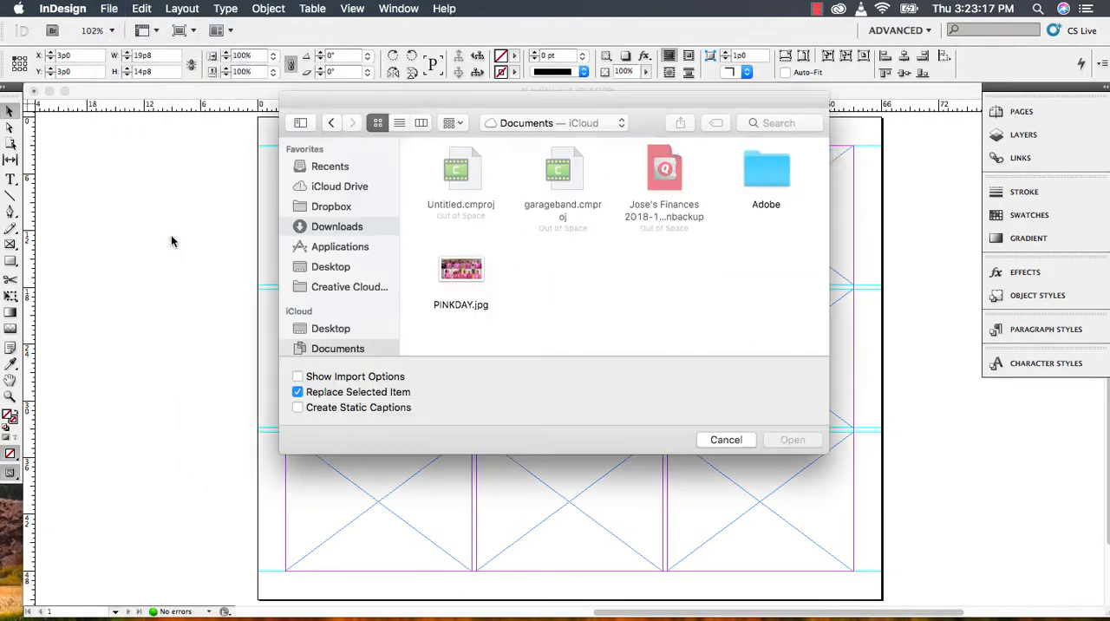
click(322, 329)
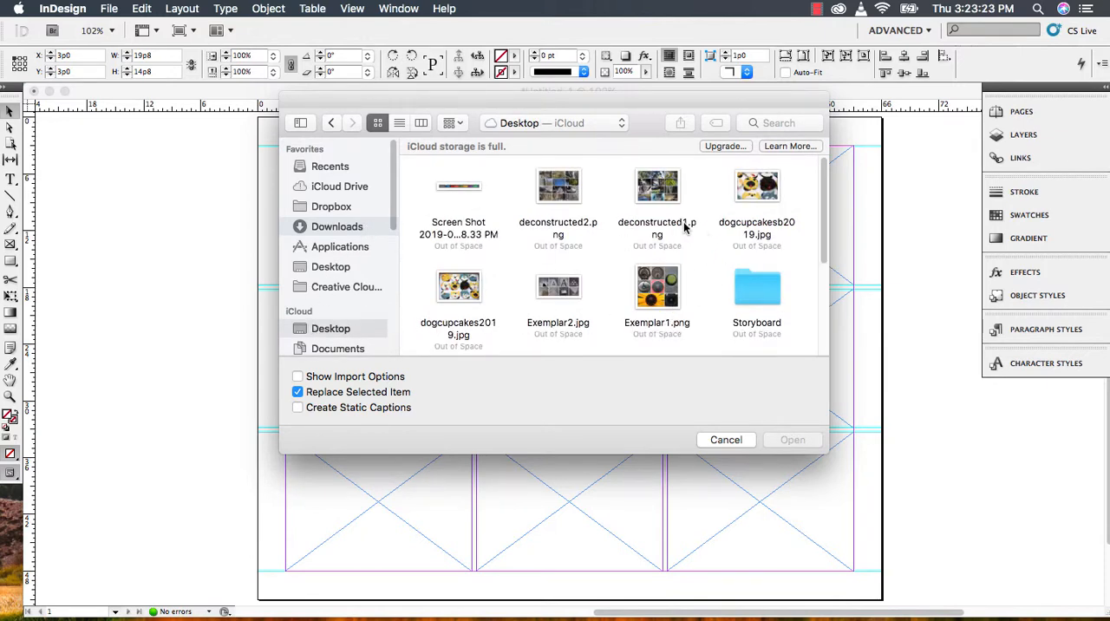
click(461, 294)
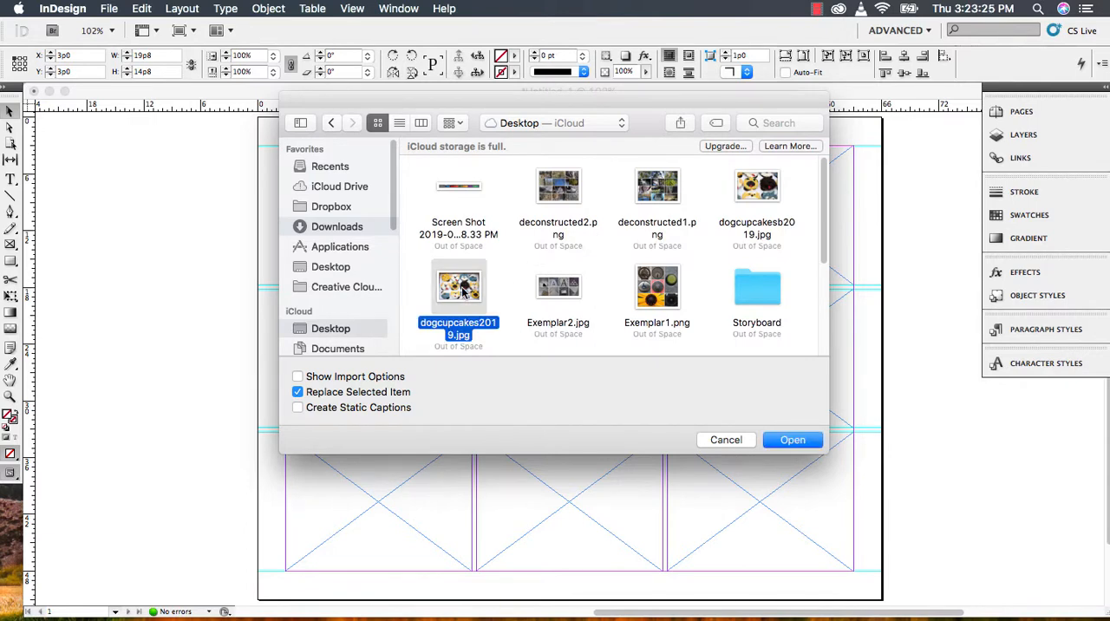
click(789, 439)
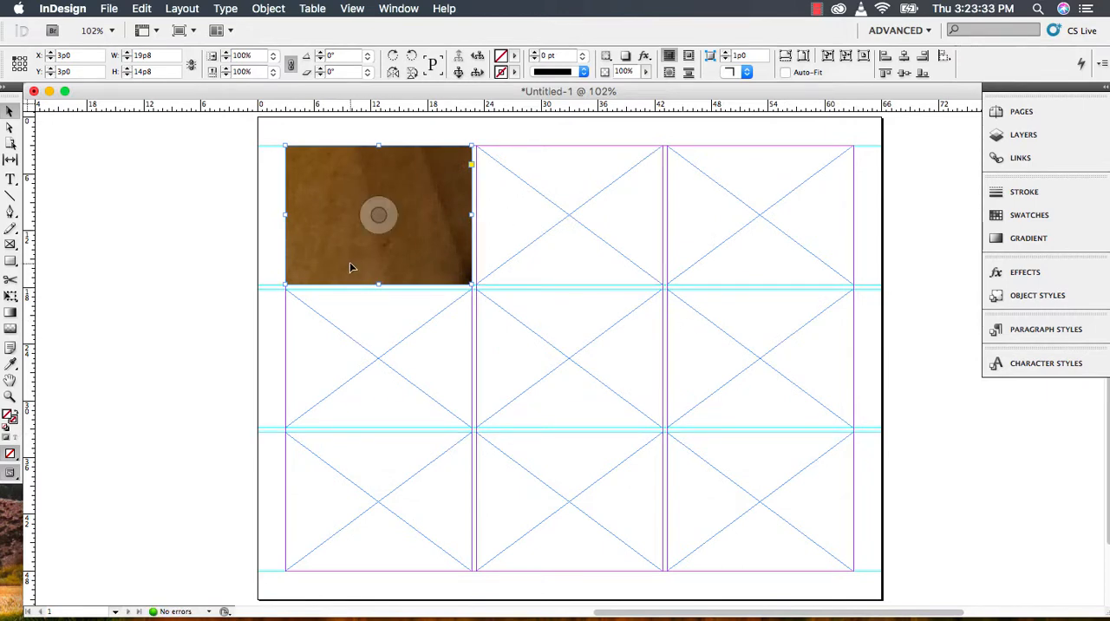
- Fit the placed cupcake image to its frame using Fill Frame Proportionally
right_click(421, 226)
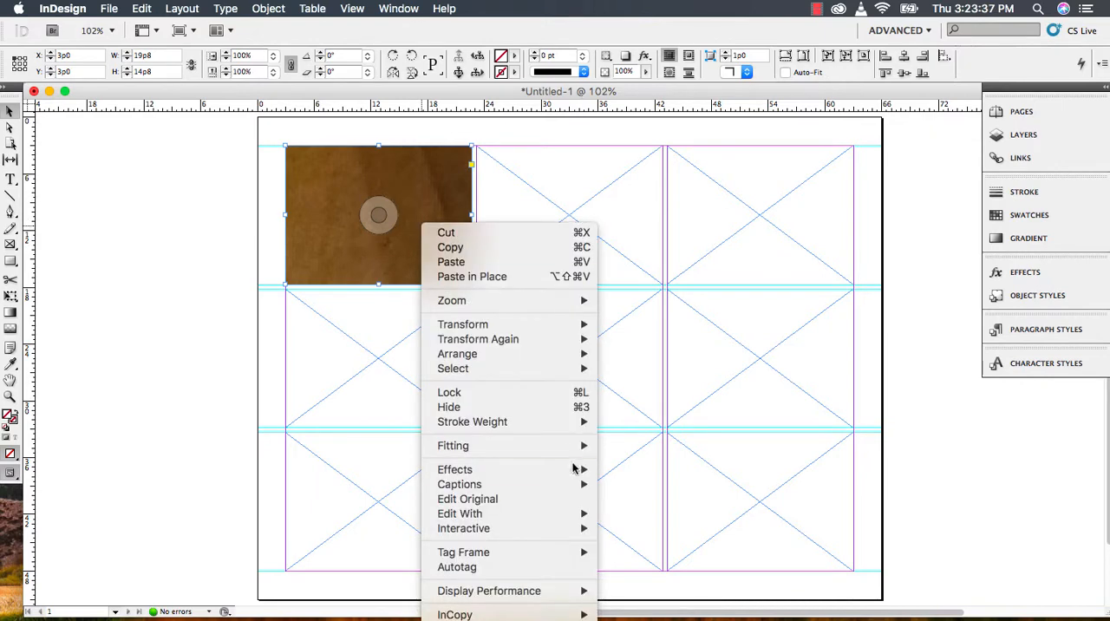
mouse_move(568, 449)
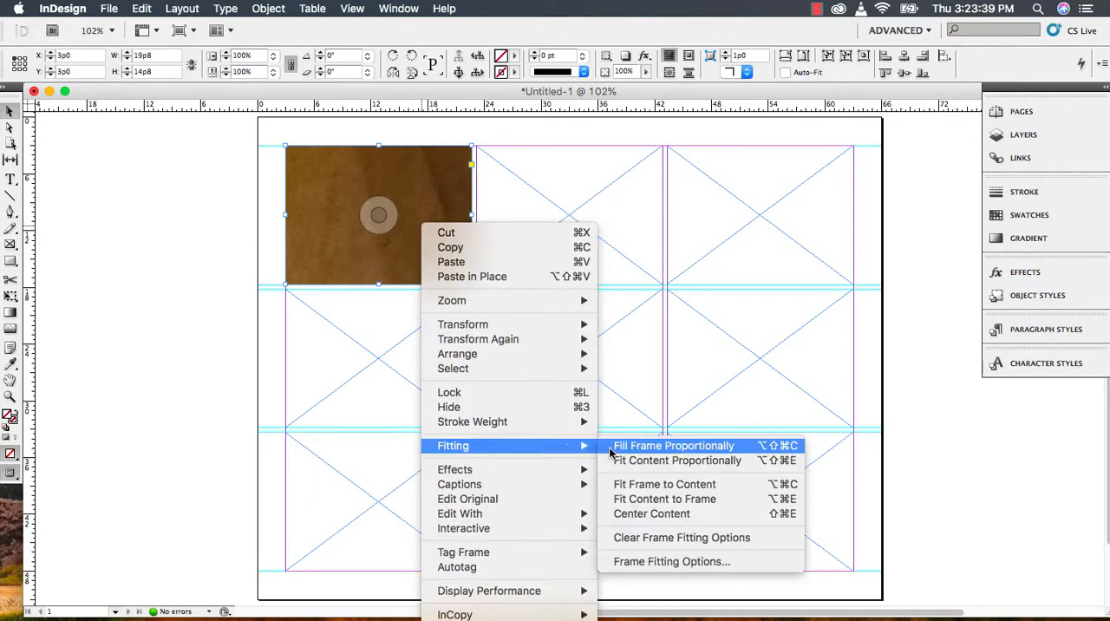
click(688, 447)
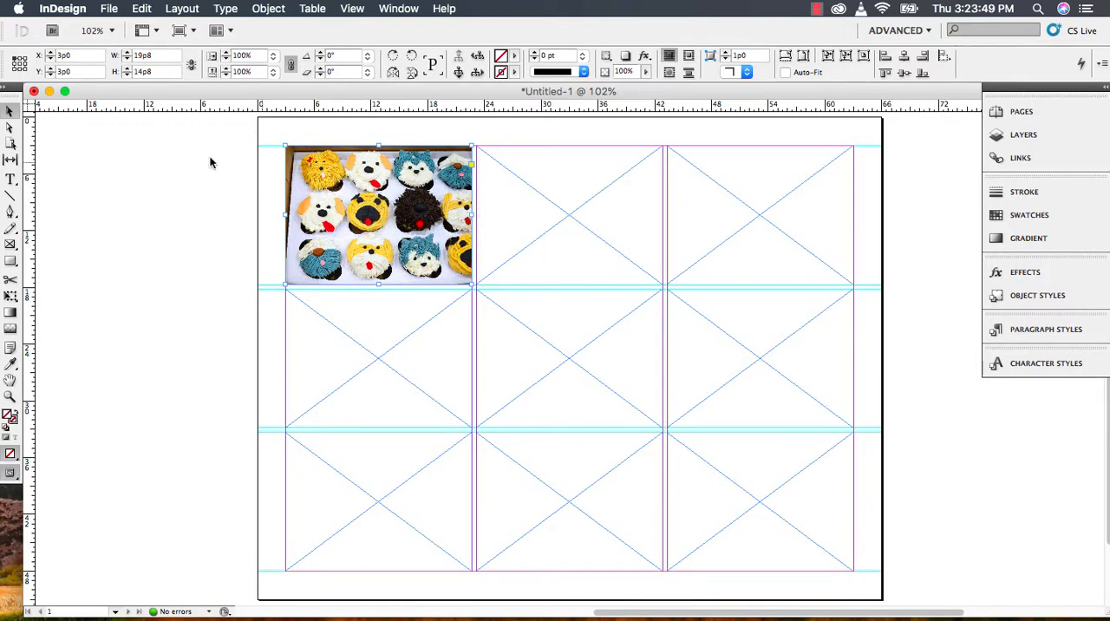
- Enlarge the cupcake image inside the top-left frame to about 33p0 by 22p0 and offset it within the frame by about -6p8, -2p0
click(9, 127)
click(408, 184)
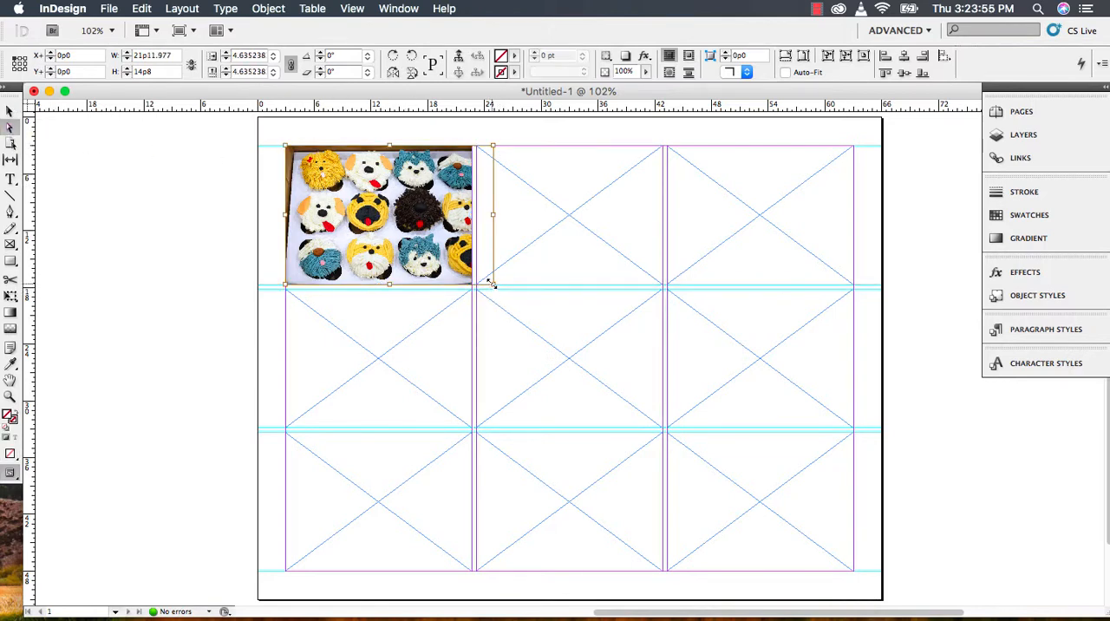
drag(493, 285, 597, 359)
drag(396, 215, 337, 199)
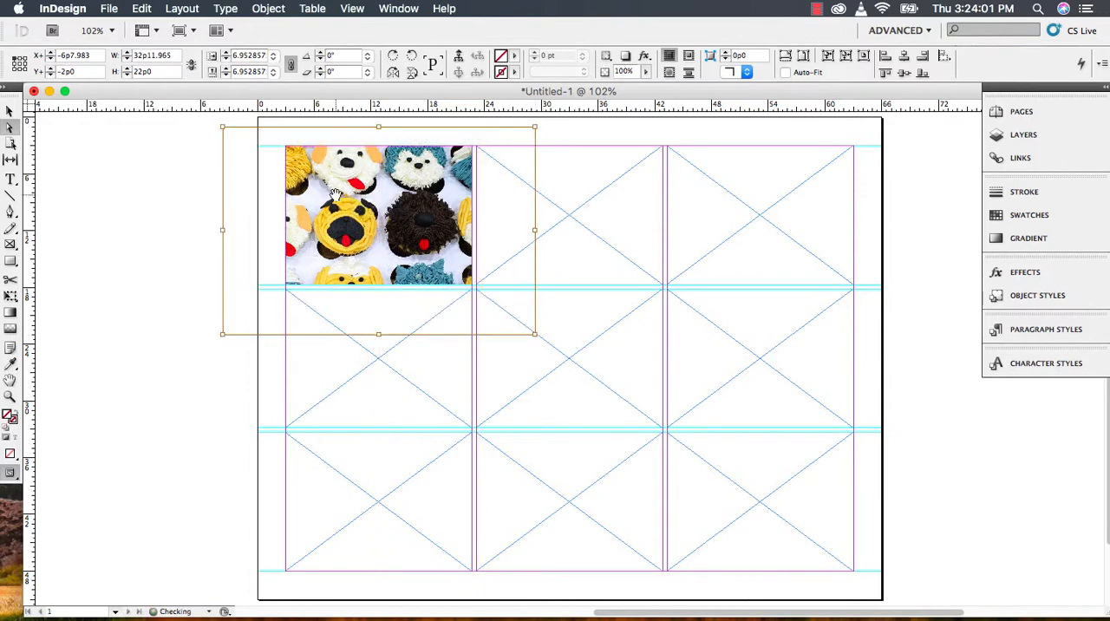
click(577, 331)
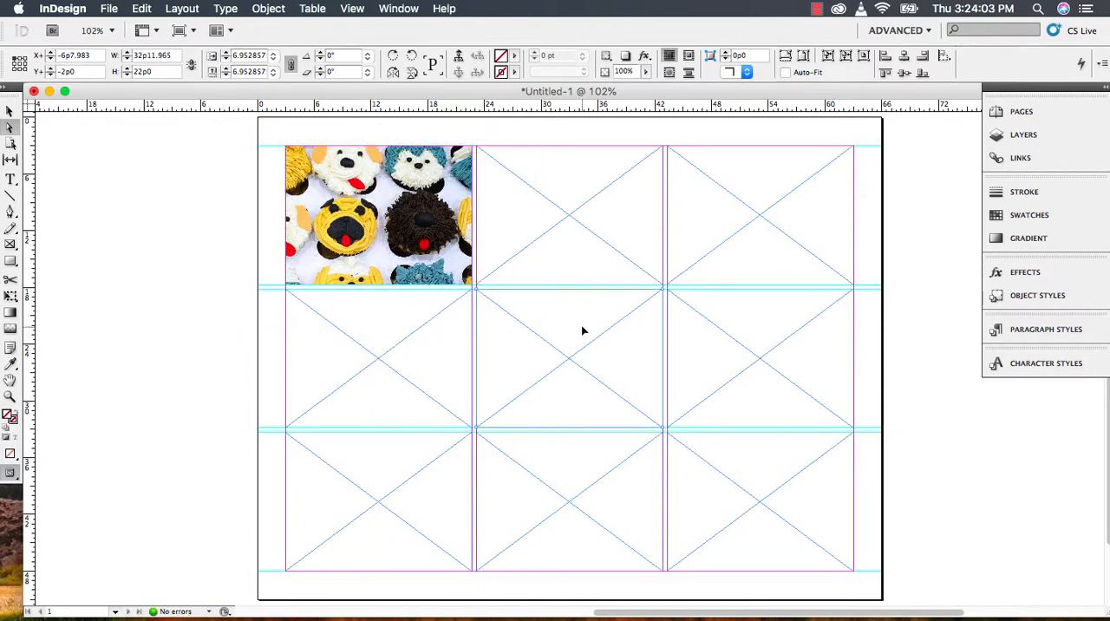
click(555, 228)
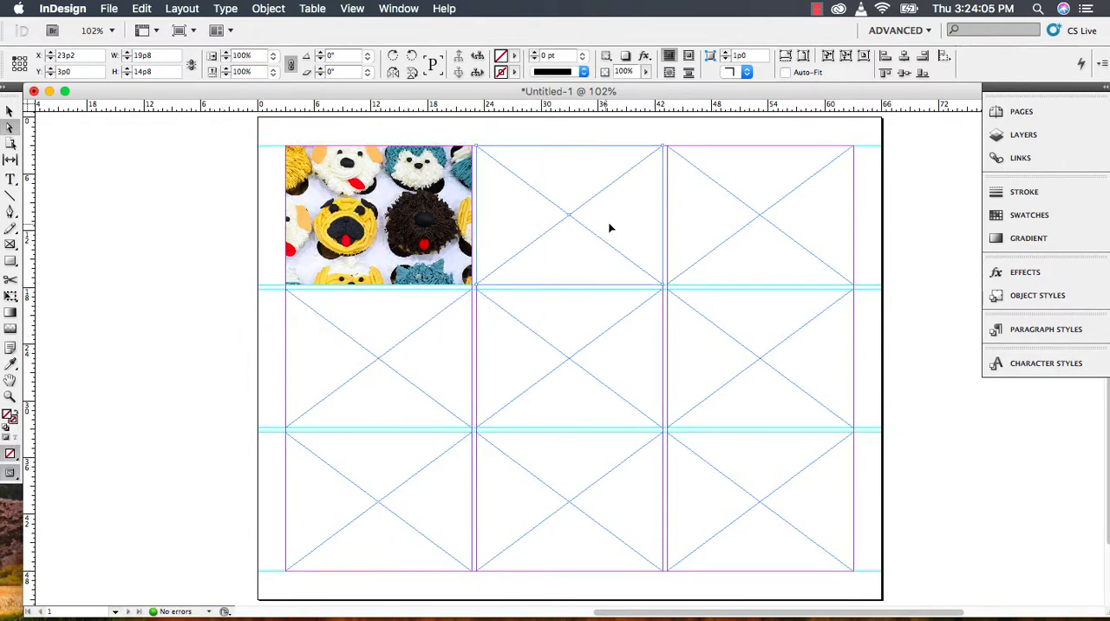
click(9, 111)
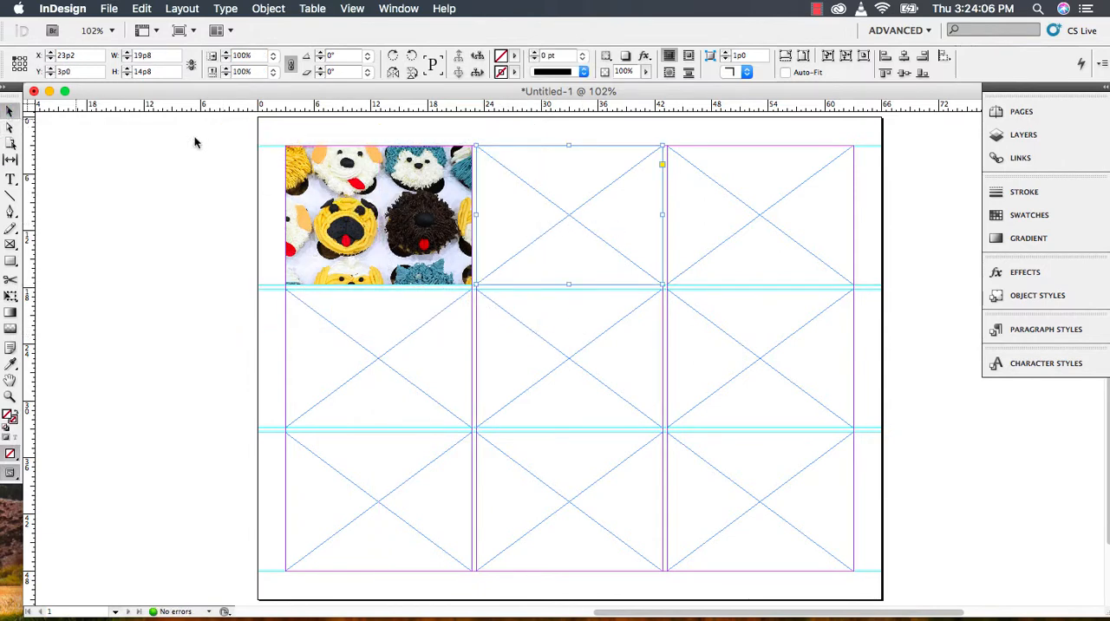
click(792, 246)
click(687, 351)
click(405, 329)
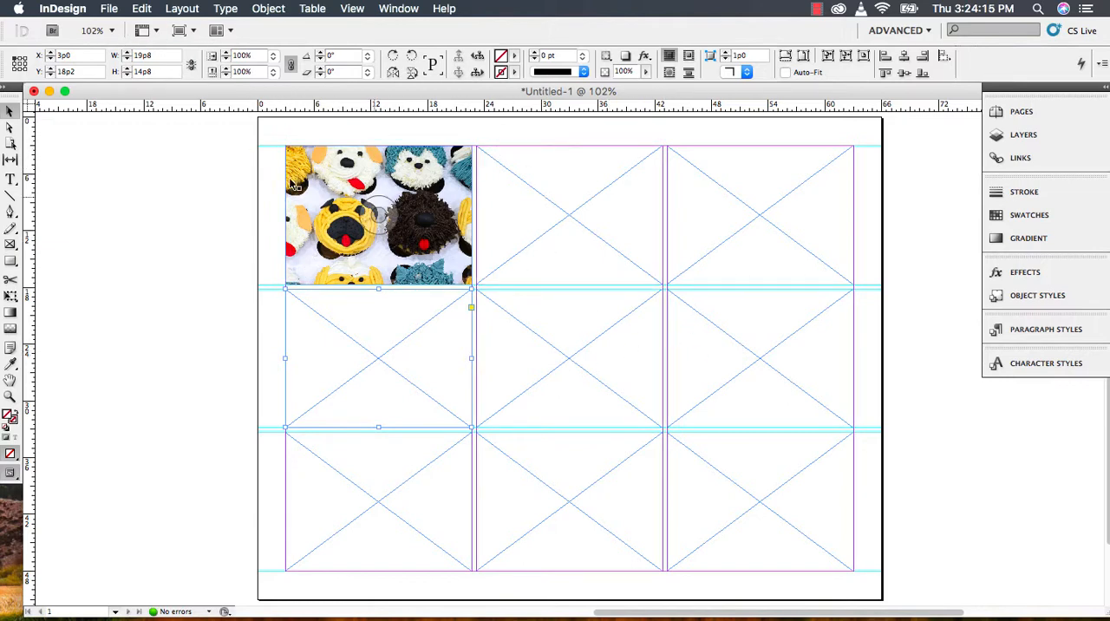
- Save the document as landscapes.indd in the iCloud Desktop folder, in InDesign CS5 document format
click(110, 9)
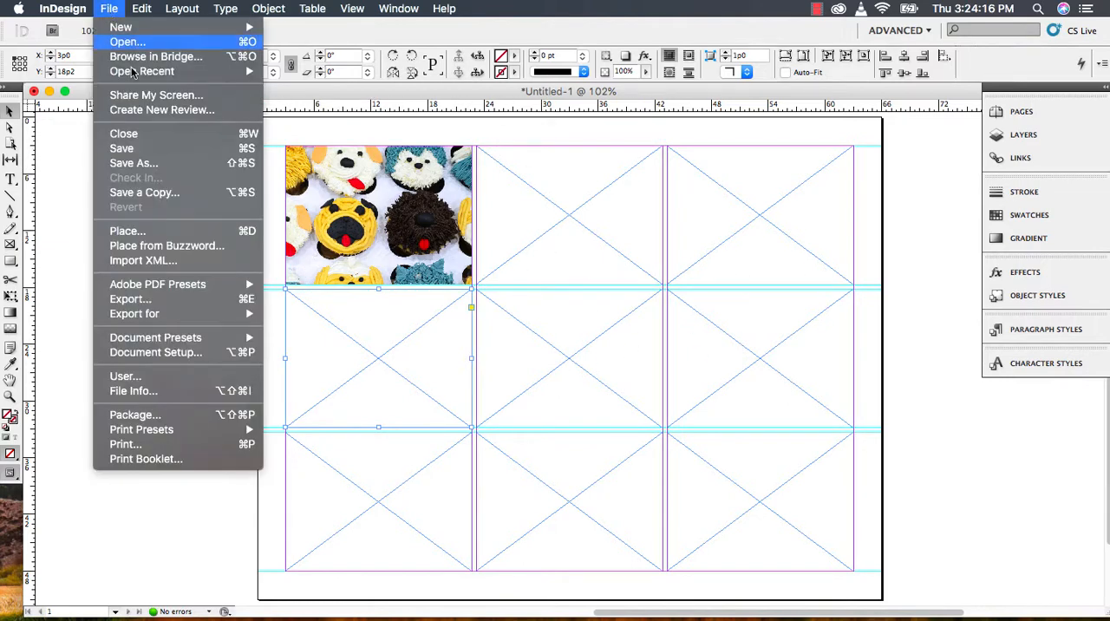
click(129, 149)
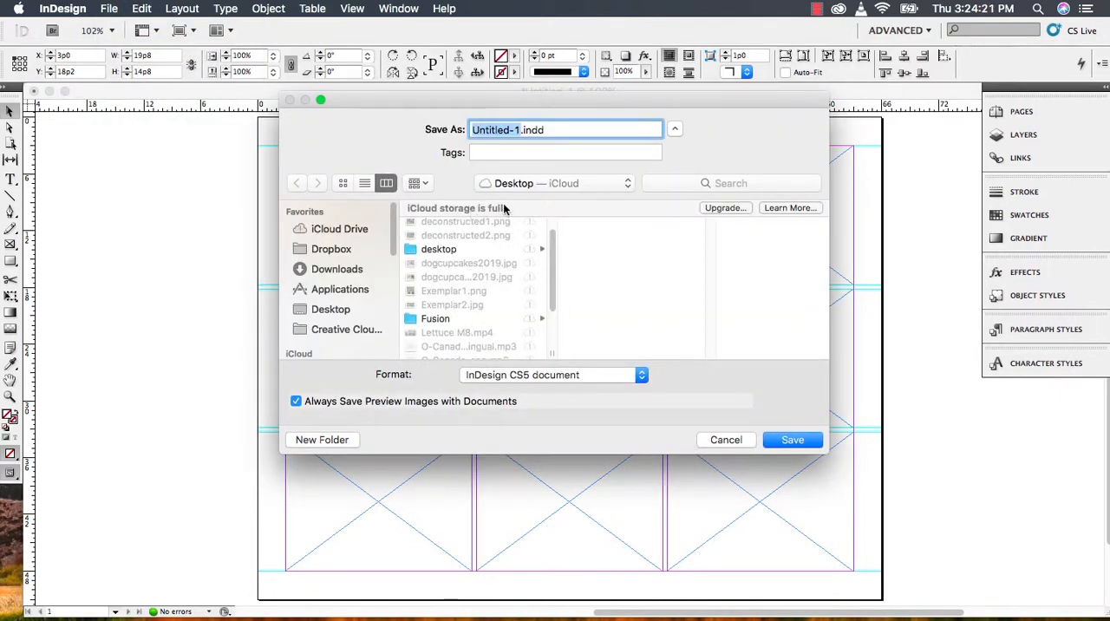
text(landscap)
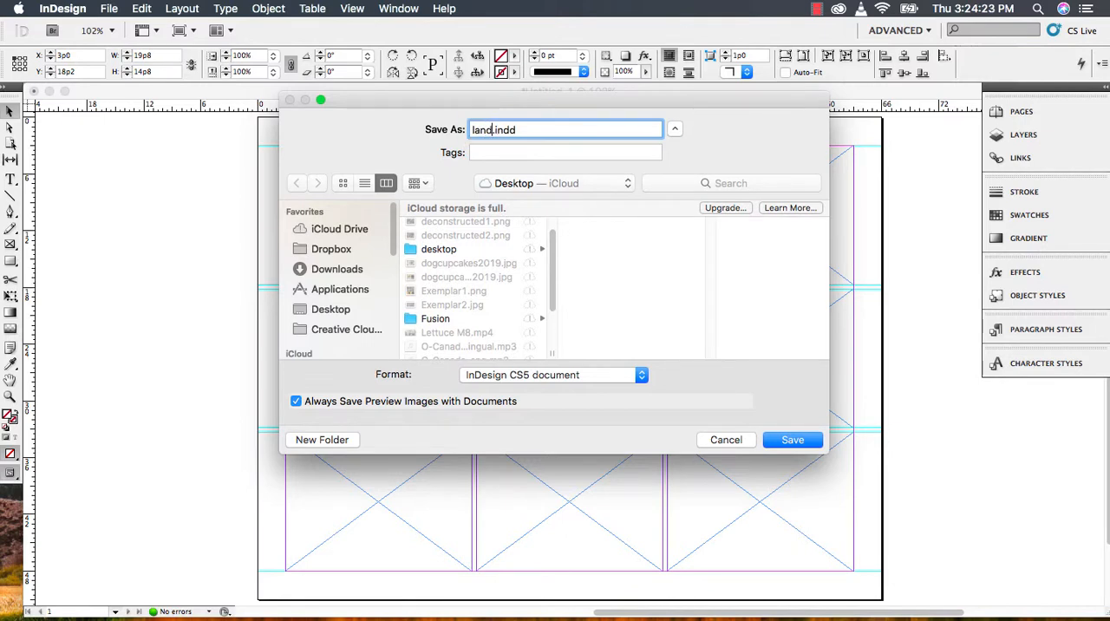
text(es)
key(Return)
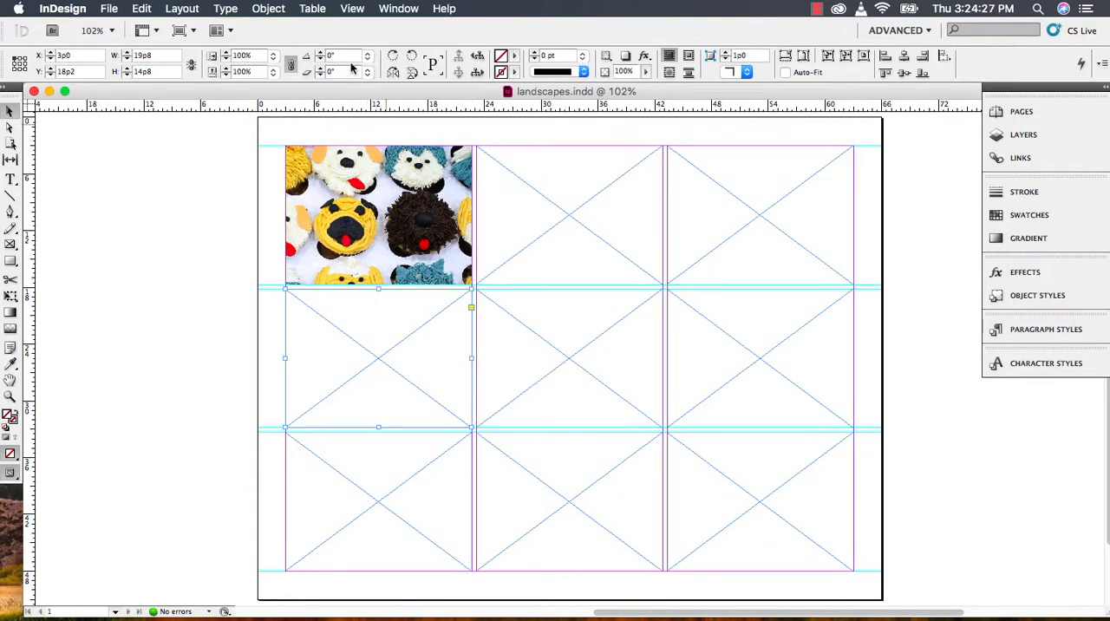
- Export all pages as the print PDF landscapes.pdf to the iCloud Desktop folder using the High Quality Print preset
click(108, 7)
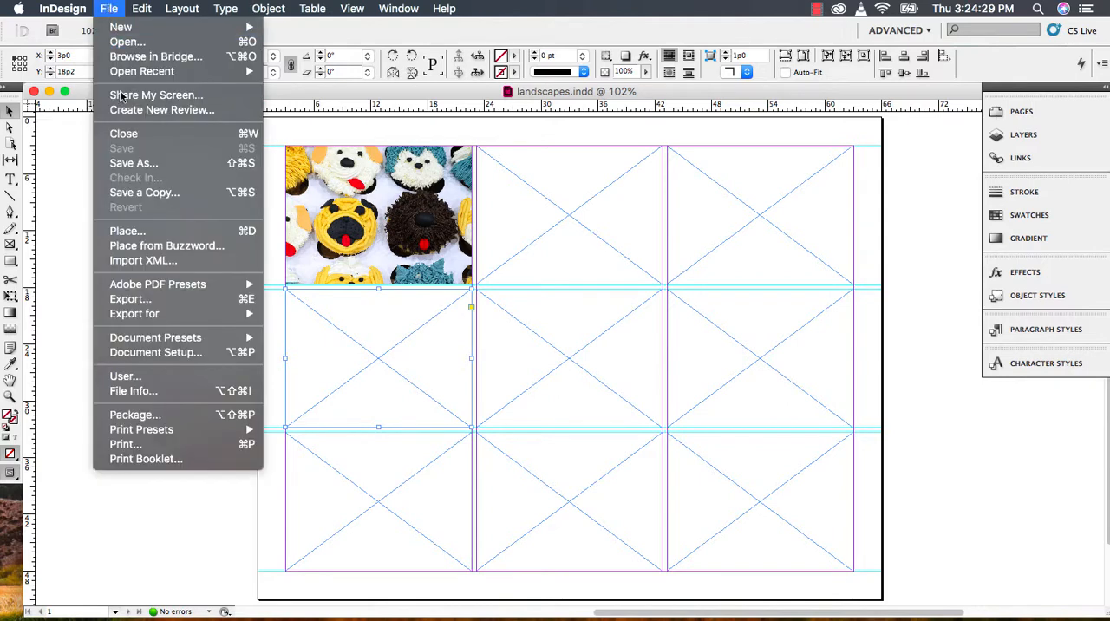
click(143, 300)
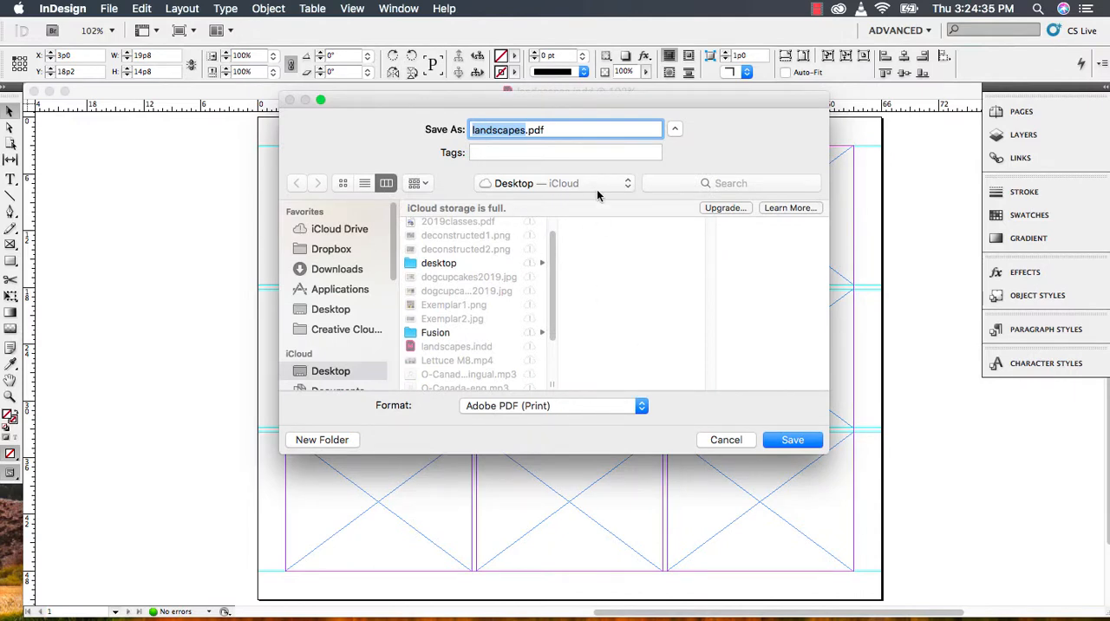
click(789, 440)
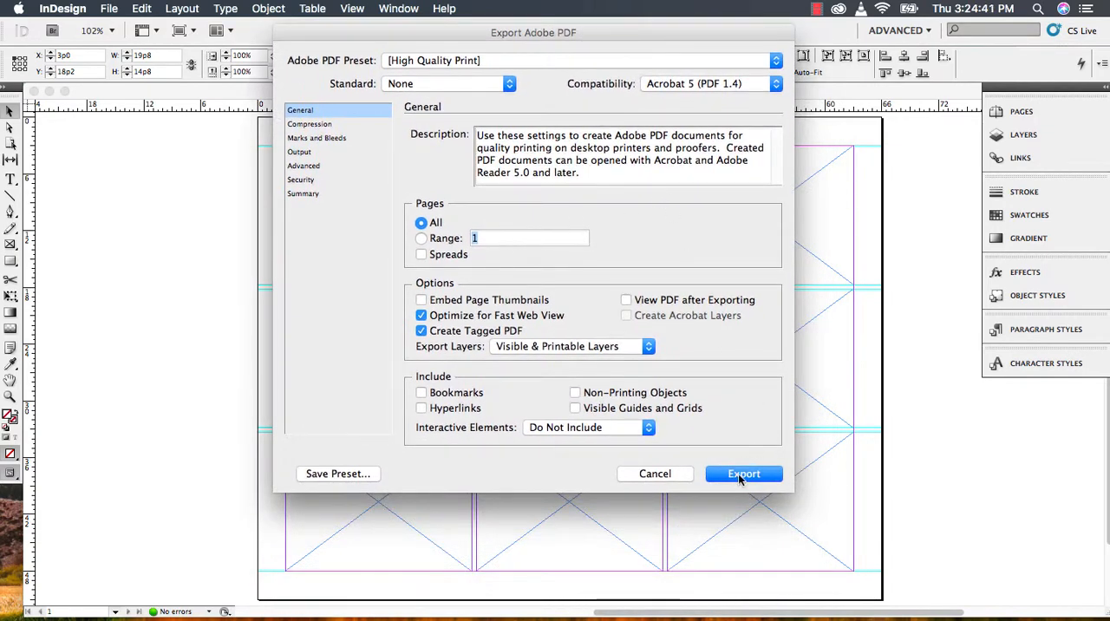
click(746, 507)
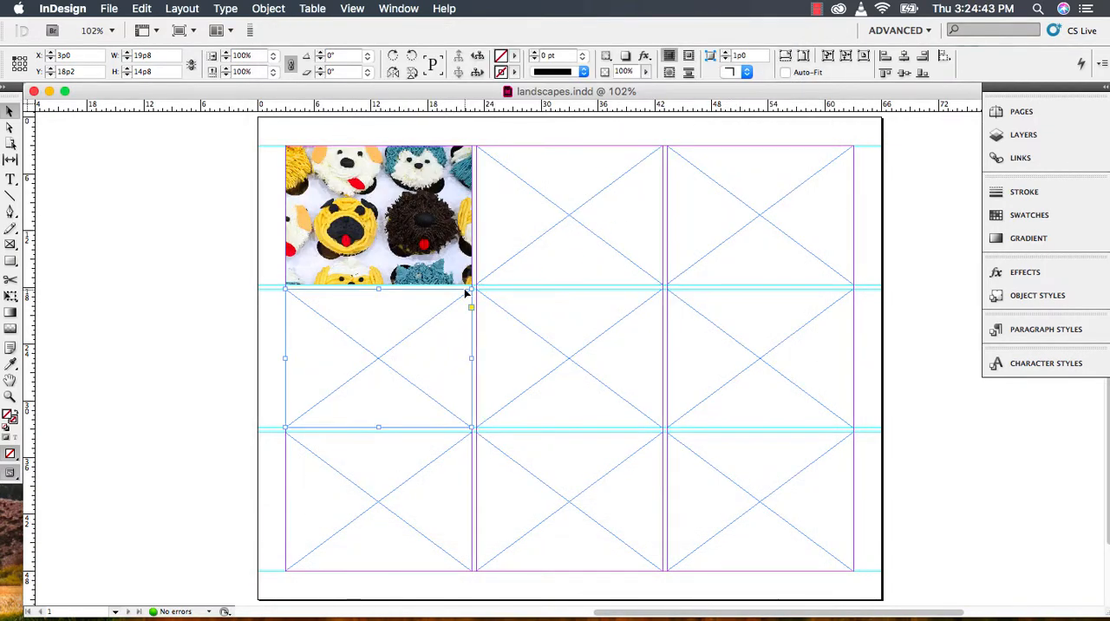